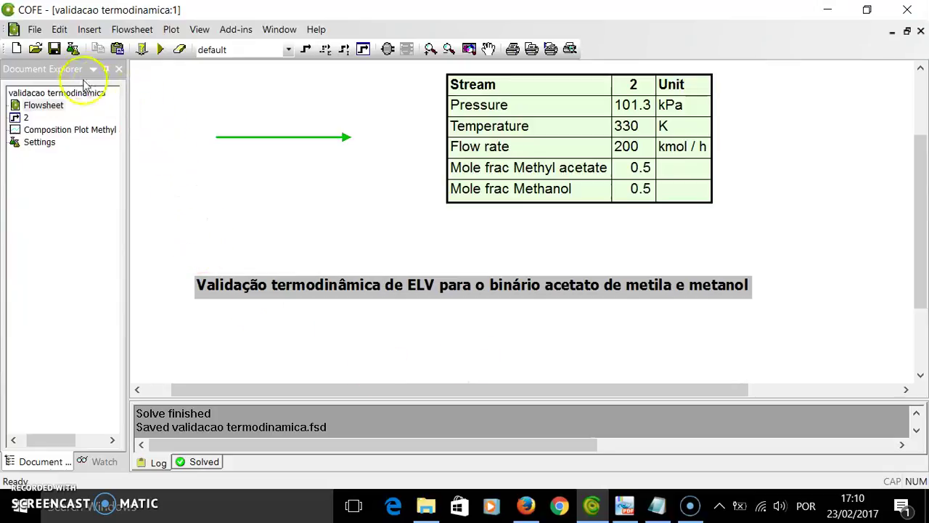
Open the Butyl Acetate Process property package for editing and switch its definition to Advanced mode.
click(74, 49)
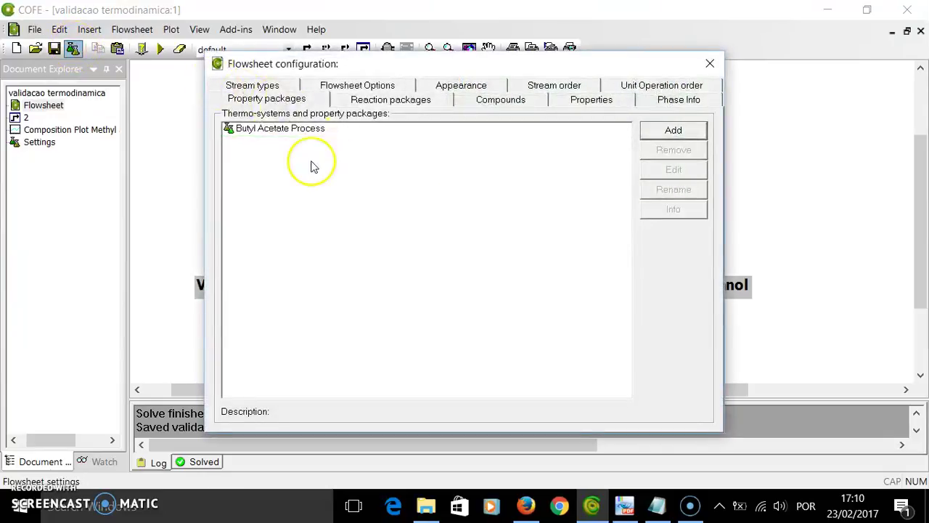
click(258, 130)
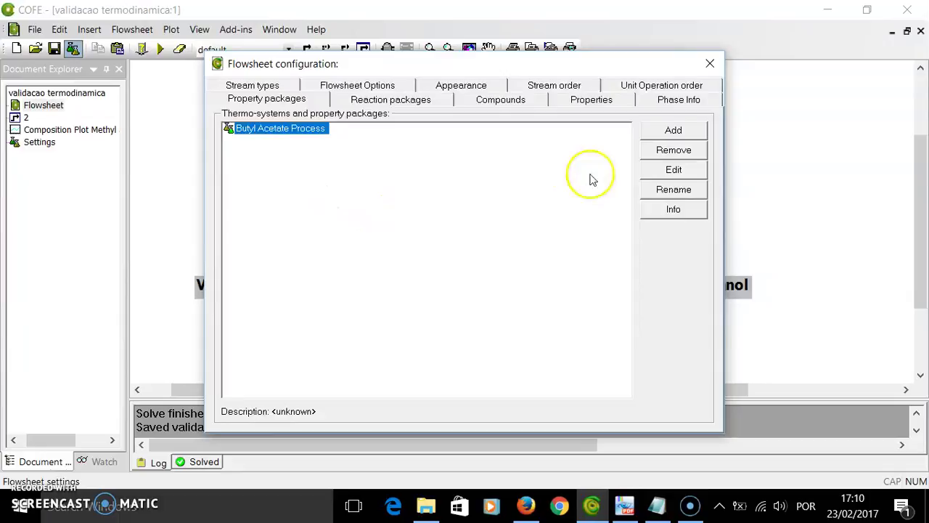
click(658, 174)
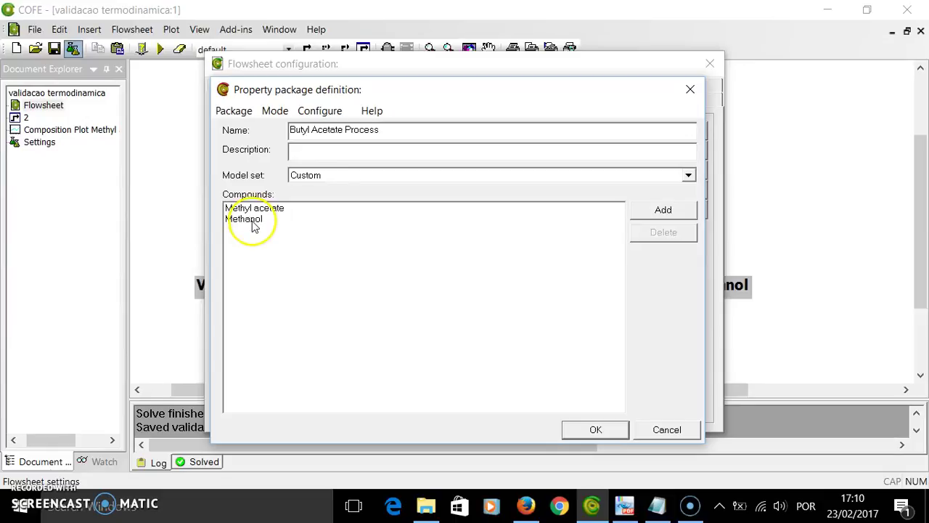
click(269, 112)
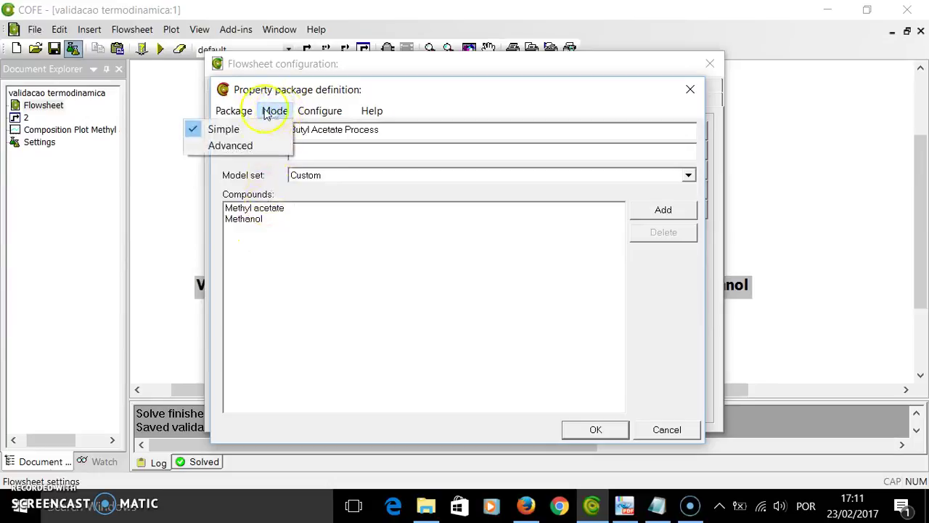
click(244, 147)
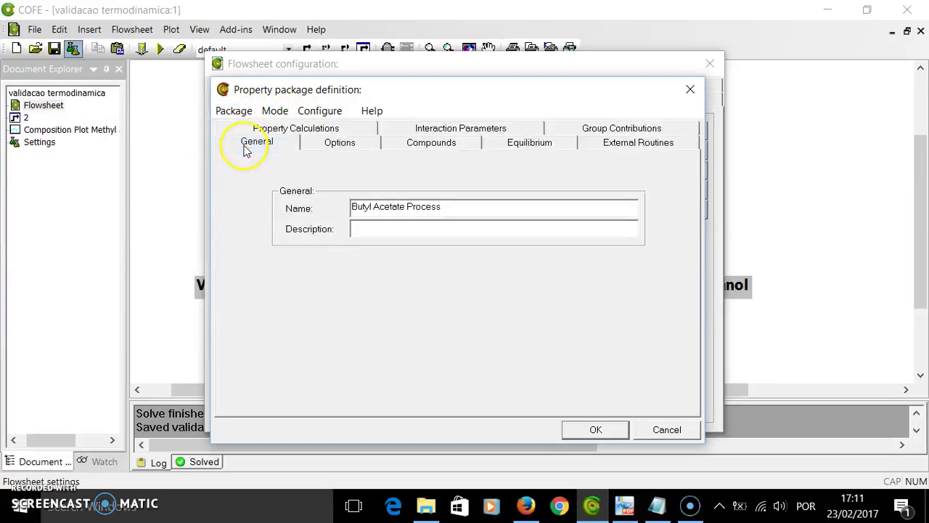
Set the package's liquid activityCoefficient model to Ideal, accept the definition and close the flowsheet configuration.
click(308, 131)
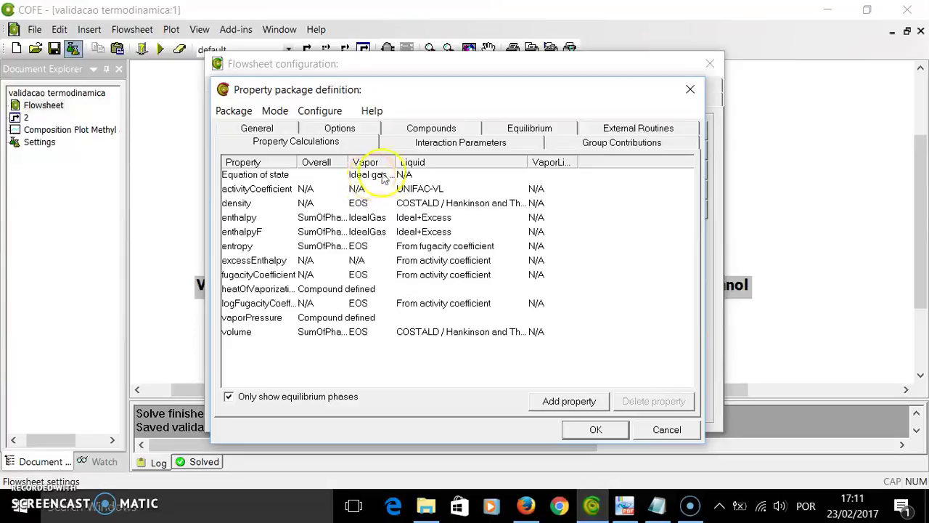
click(417, 190)
click(420, 192)
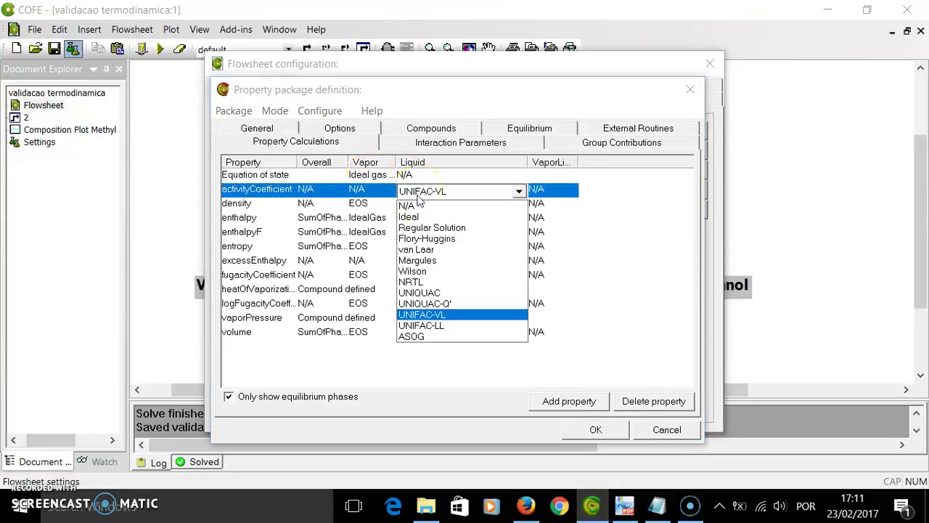
click(409, 216)
click(581, 227)
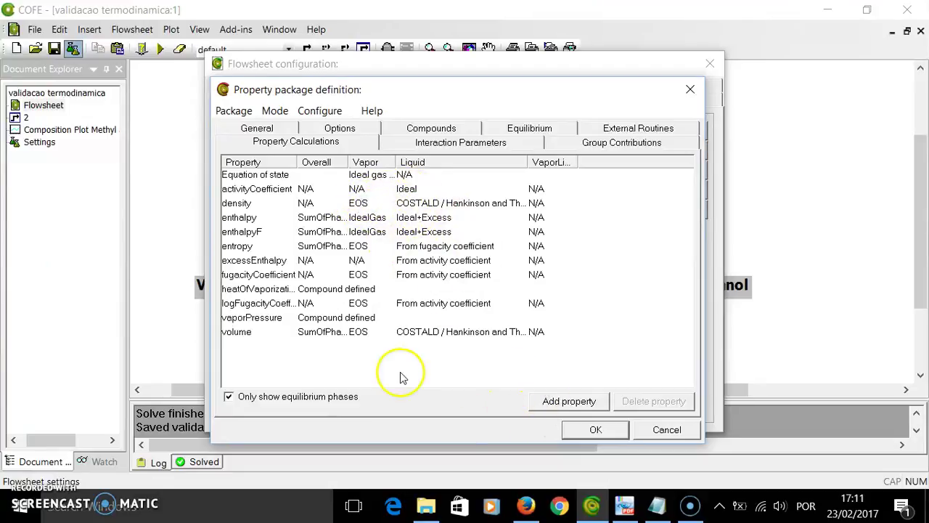
click(590, 430)
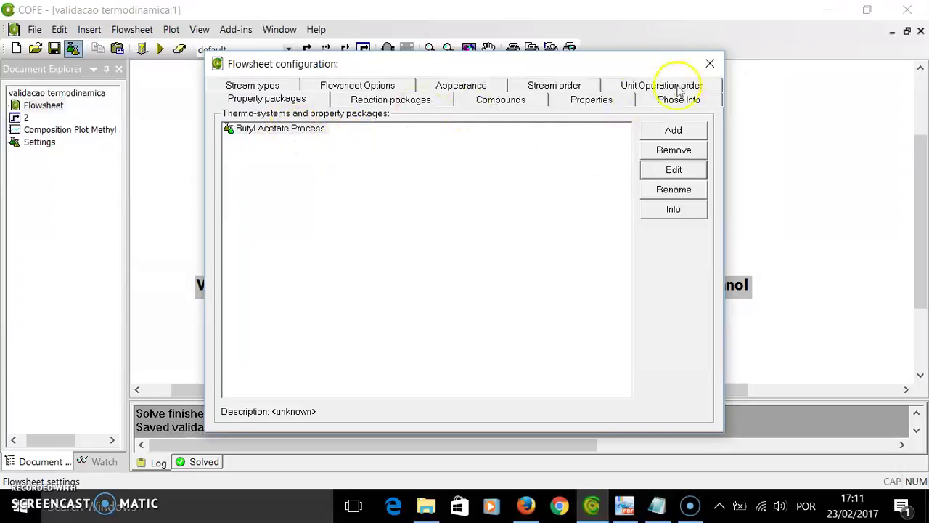
click(709, 63)
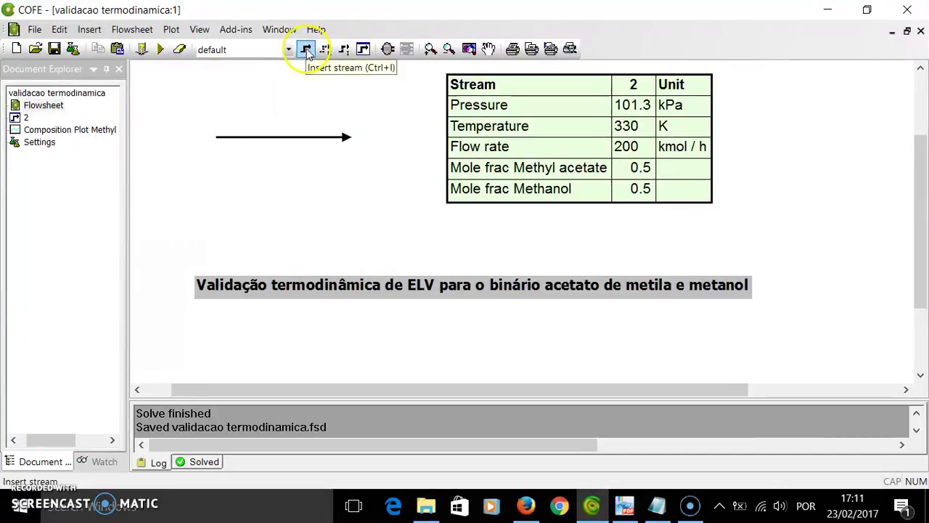
Open stream 2 and review its overall pressure, temperature, mole fractions and flow.
double_click(246, 142)
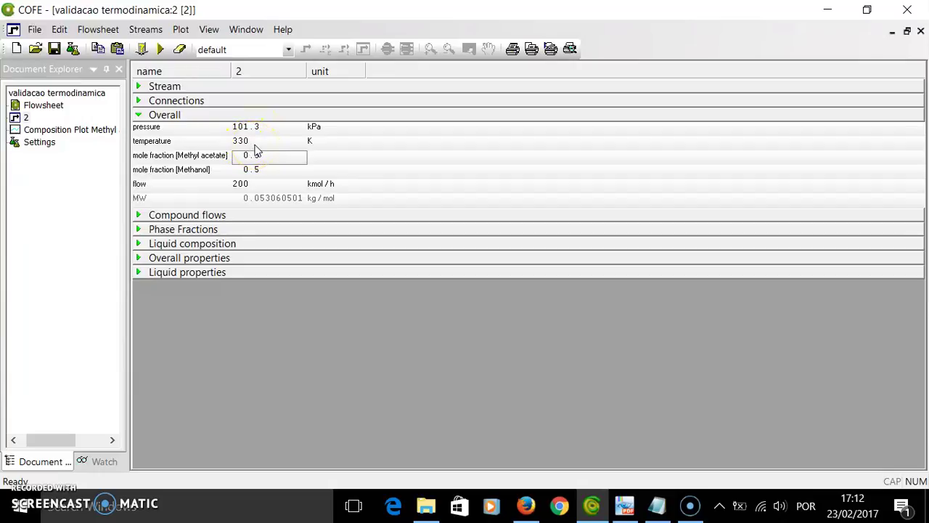
click(281, 158)
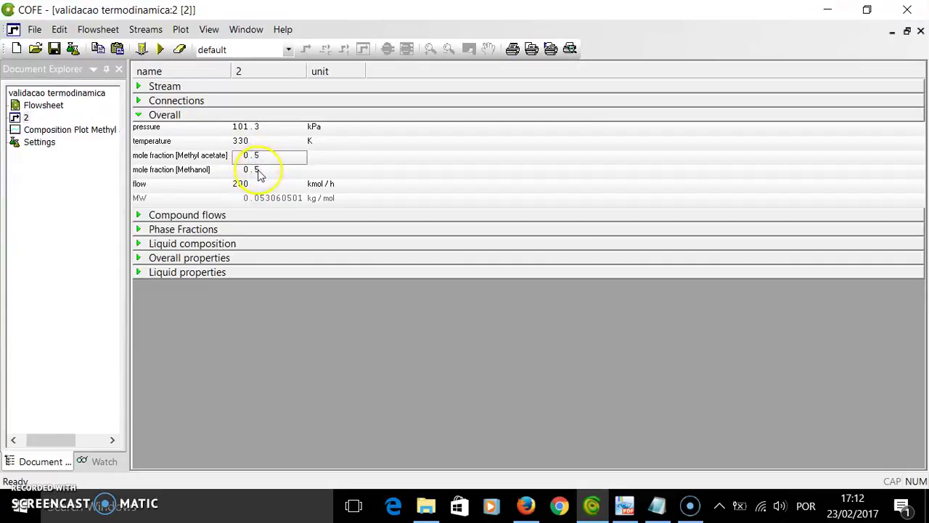
key(Return)
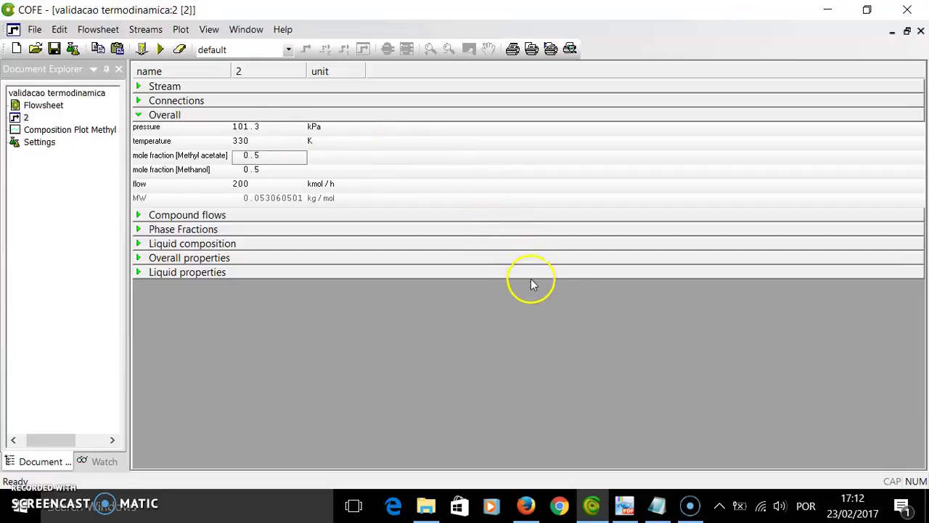
Switch to PDF-XChange Viewer and find Table 1 with the methyl acetate + methanol vapor-liquid equilibrium data in the je100932m article.
click(624, 506)
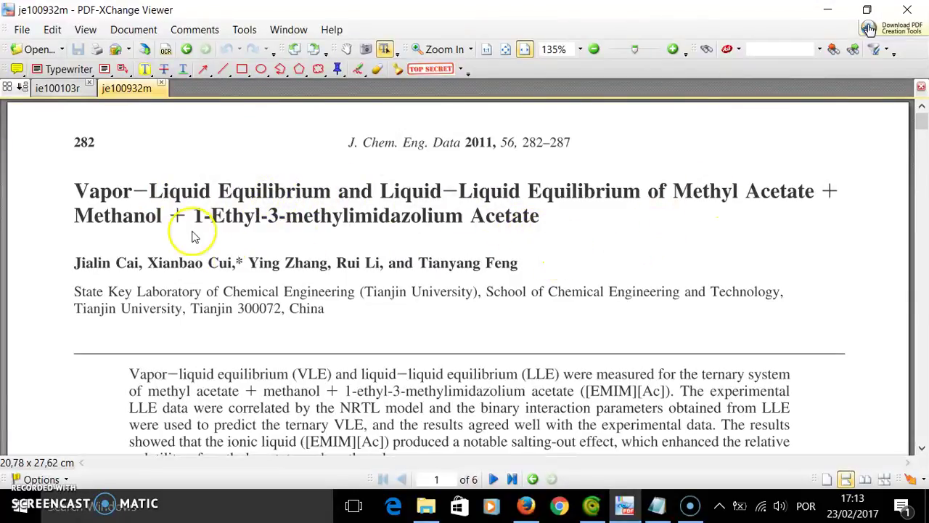
drag(673, 193, 131, 217)
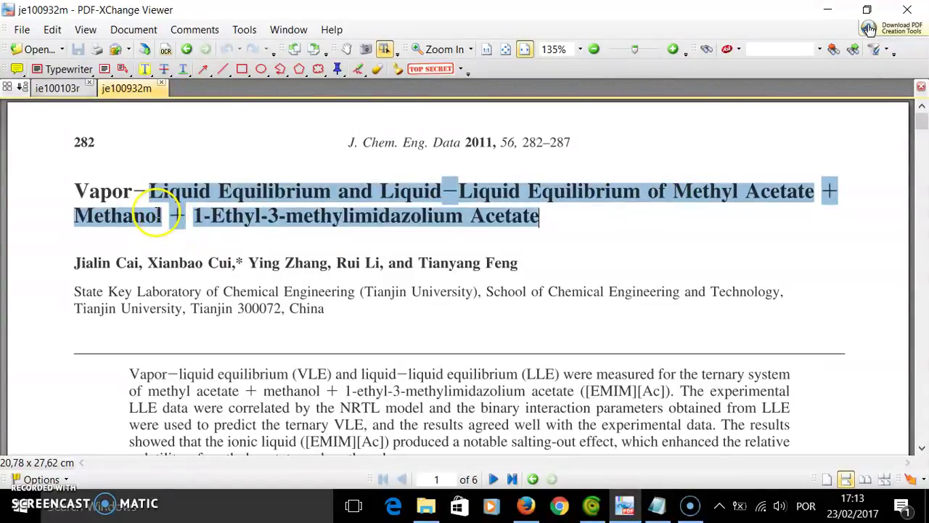
click(718, 197)
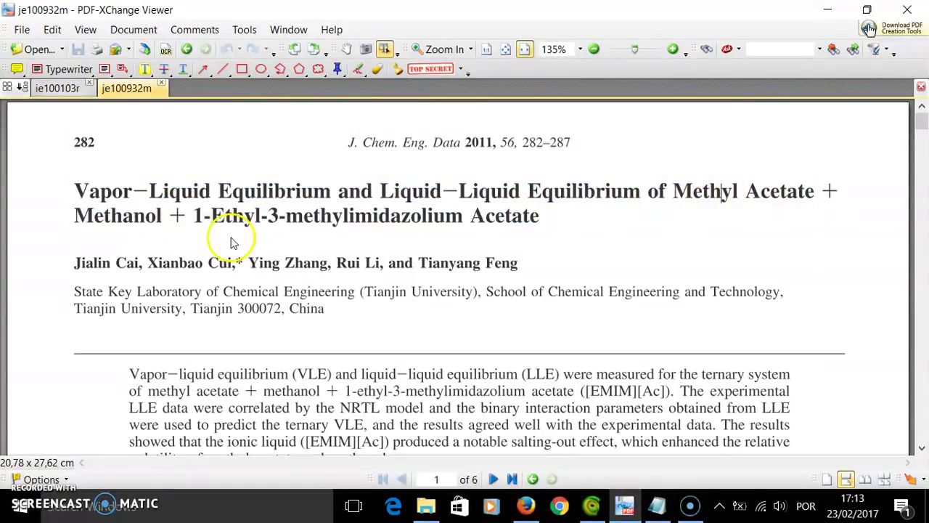
scroll(375, 341, down, 5)
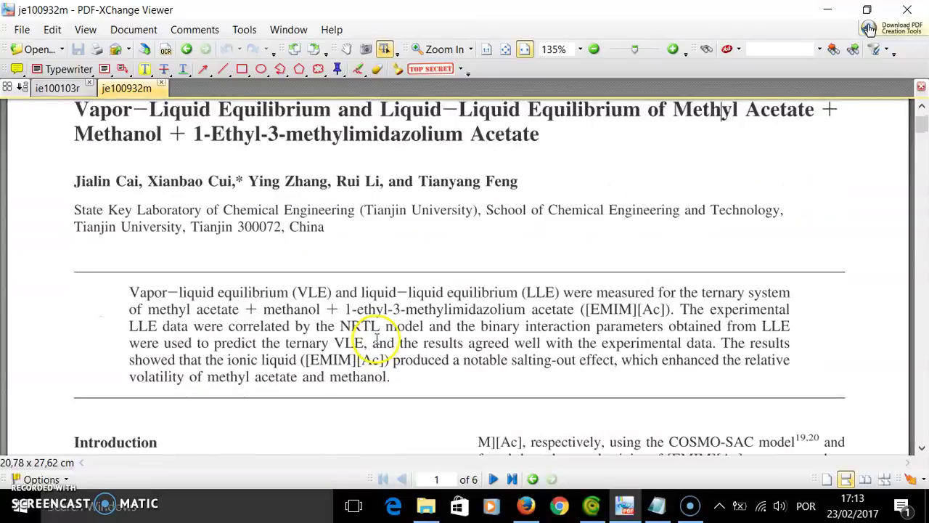
scroll(375, 341, down, 10)
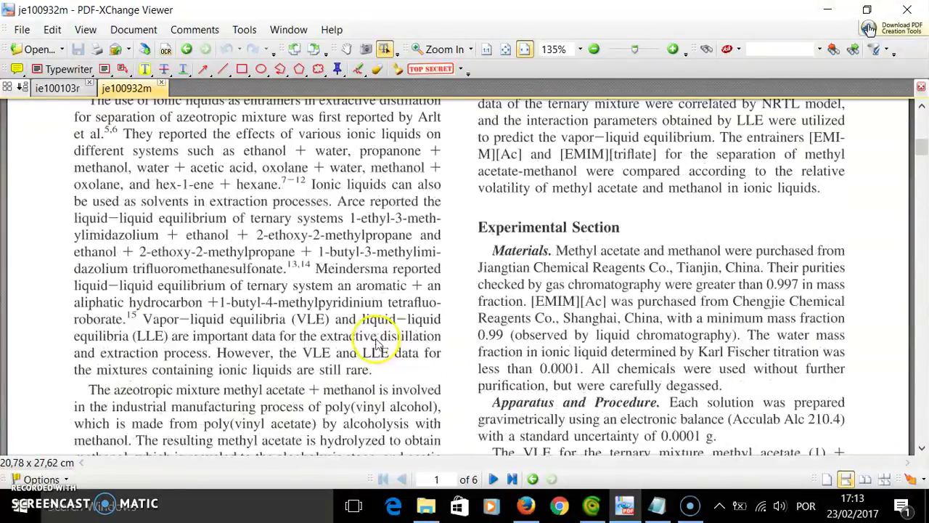
scroll(538, 323, down, 11)
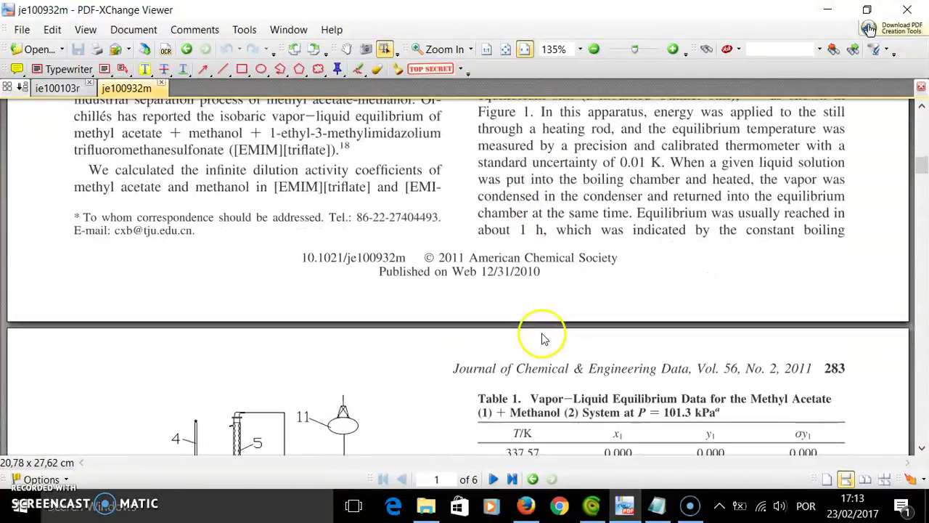
scroll(543, 332, down, 3)
scroll(542, 333, down, 1)
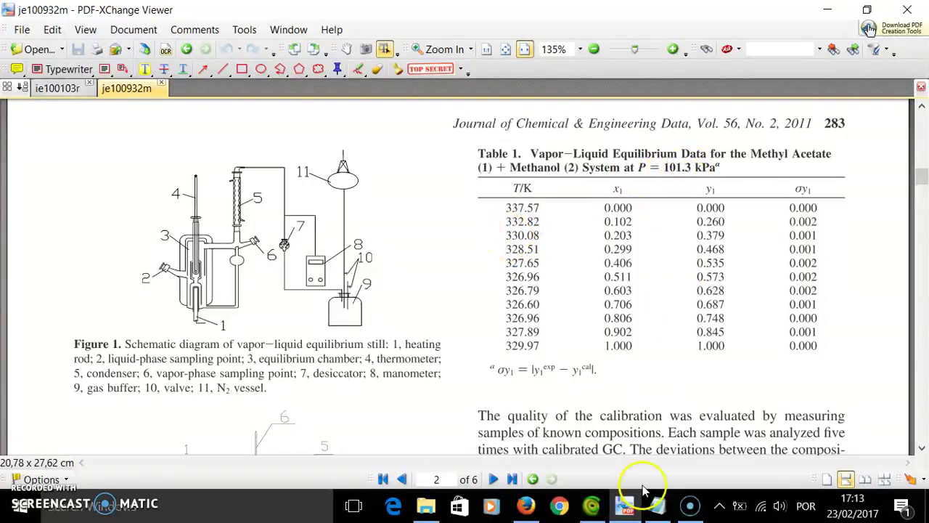
Compare stream 2's pressure and temperature in COFE with the experimental conditions in the article's Table 1.
click(591, 508)
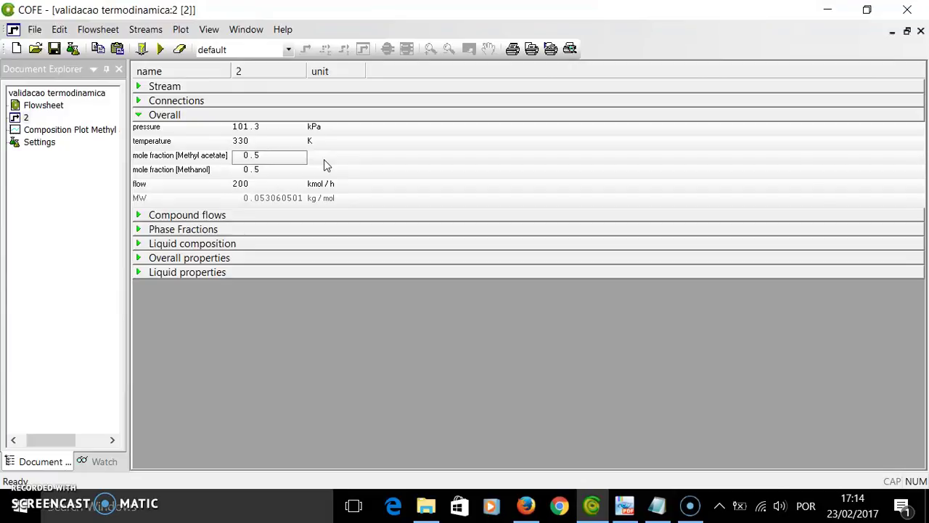
click(616, 506)
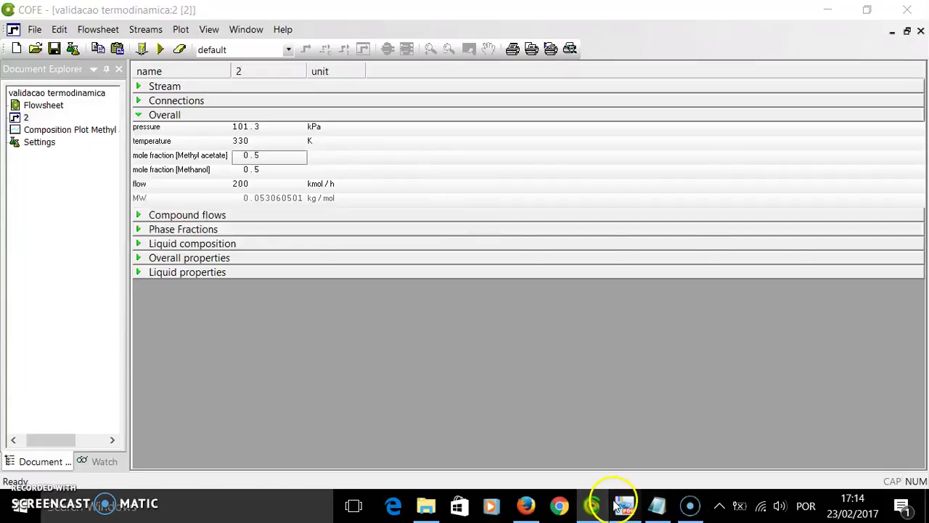
click(594, 504)
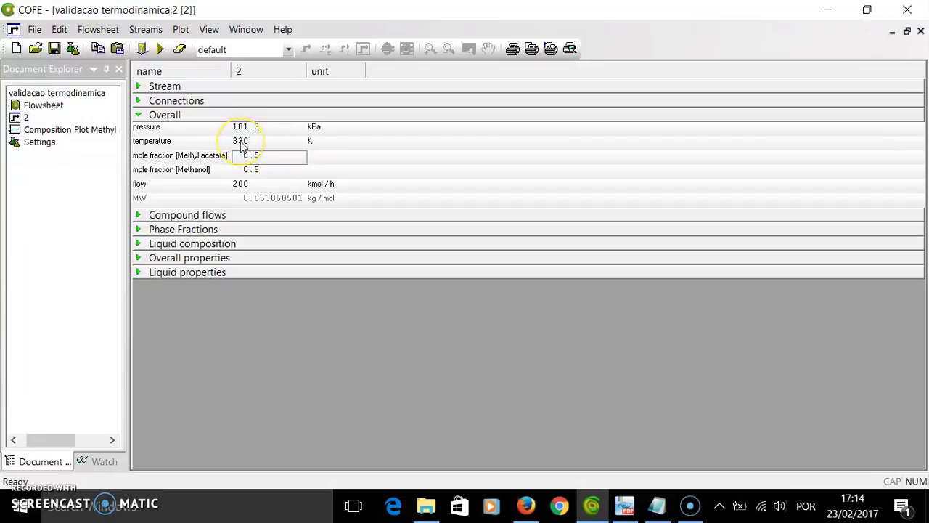
click(623, 505)
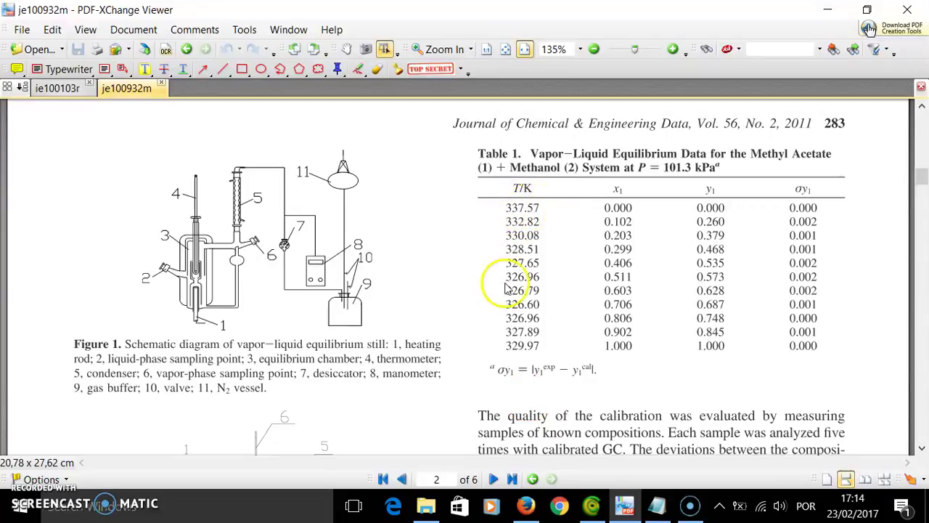
click(592, 507)
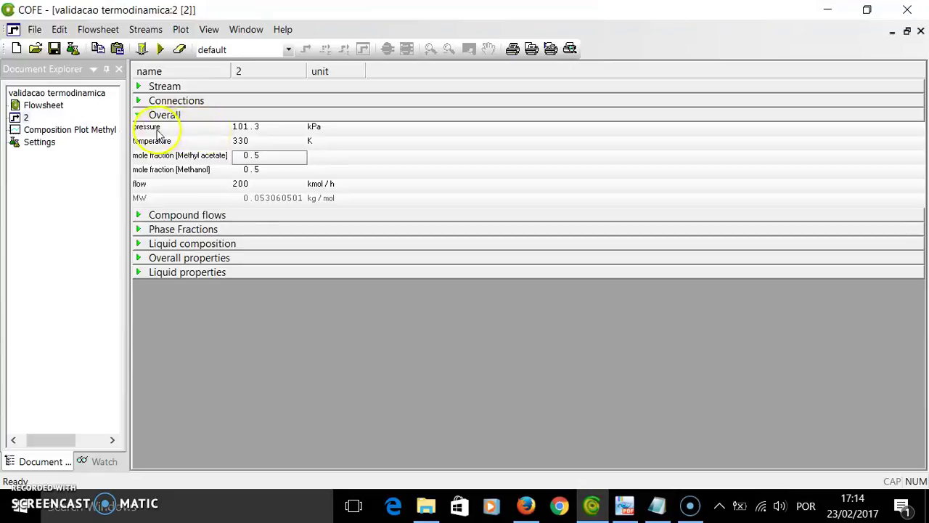
double_click(44, 106)
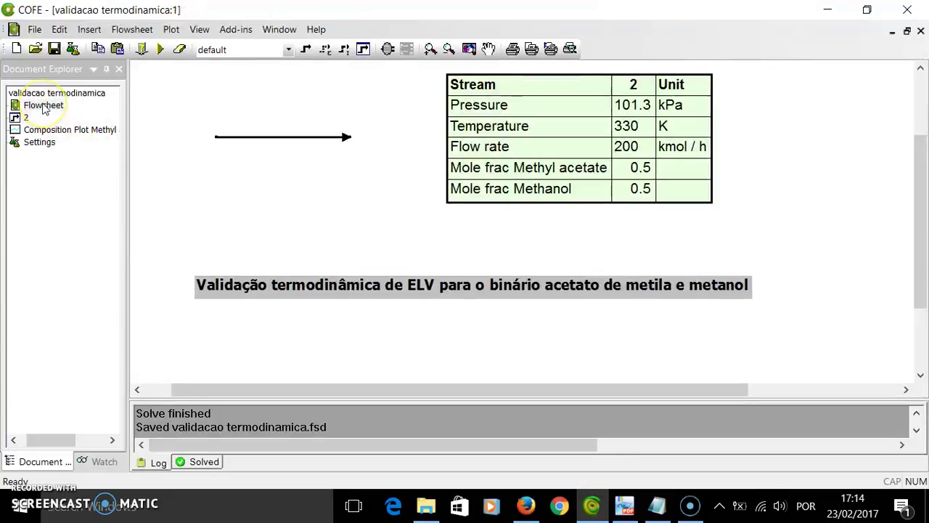
click(169, 32)
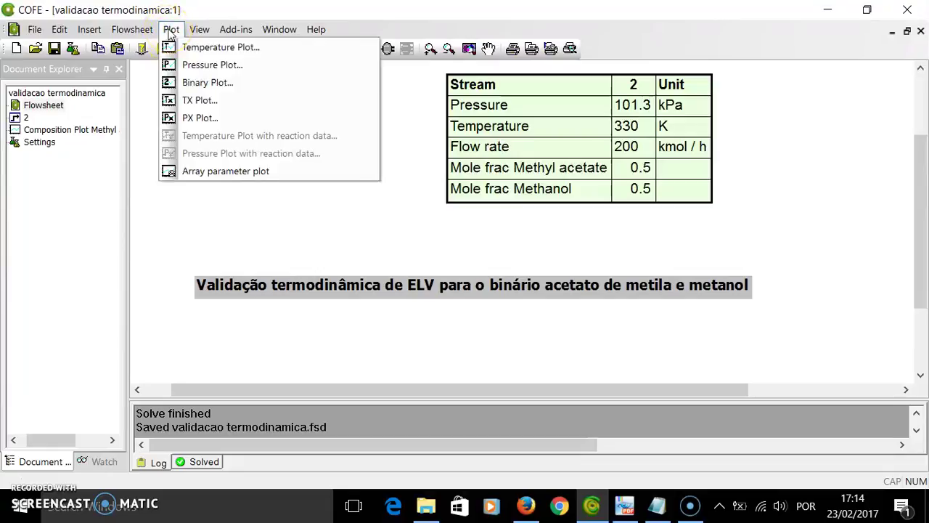
click(194, 103)
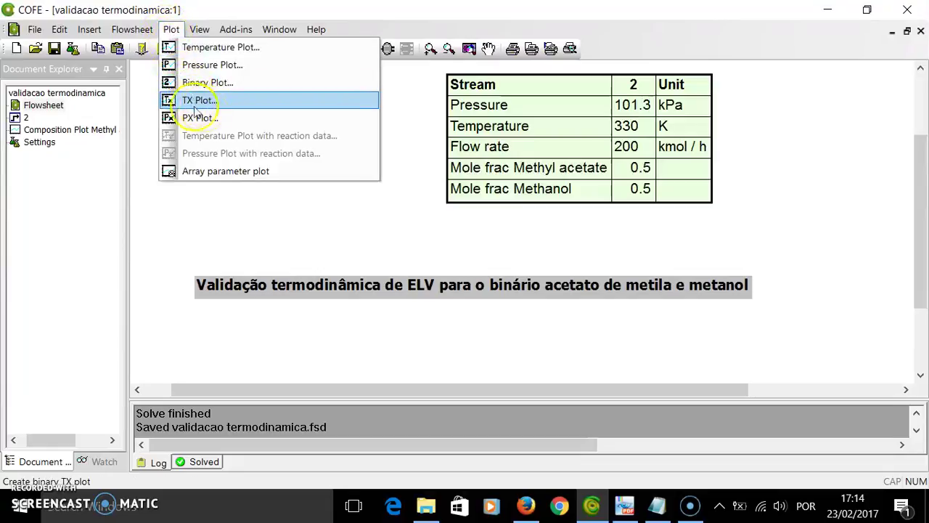
click(207, 103)
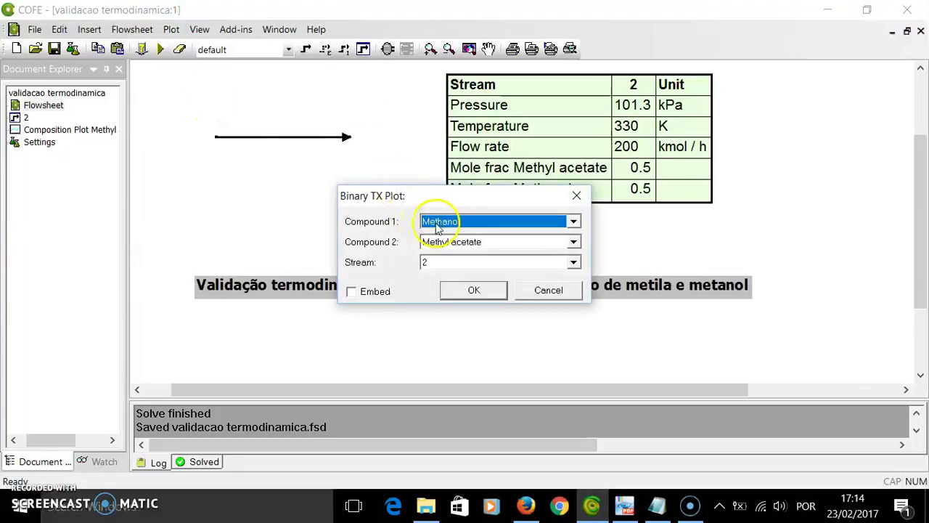
click(443, 228)
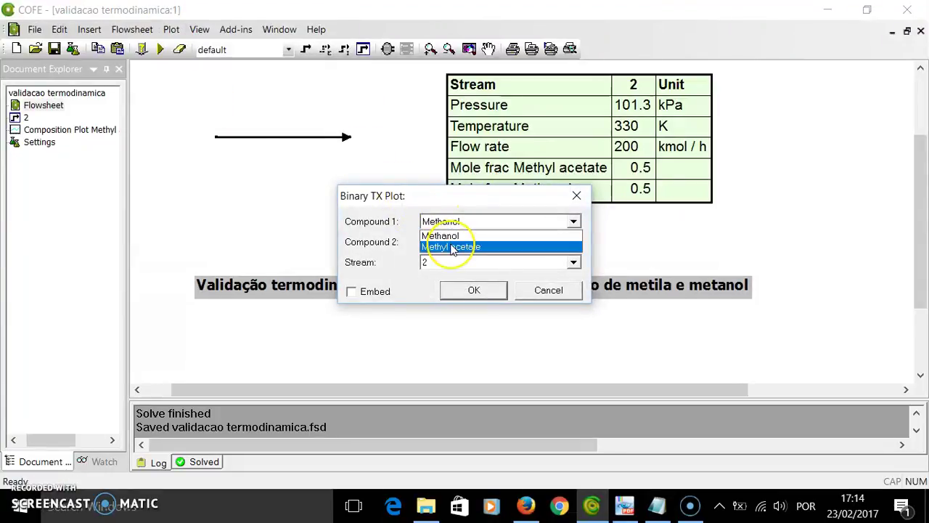
click(452, 247)
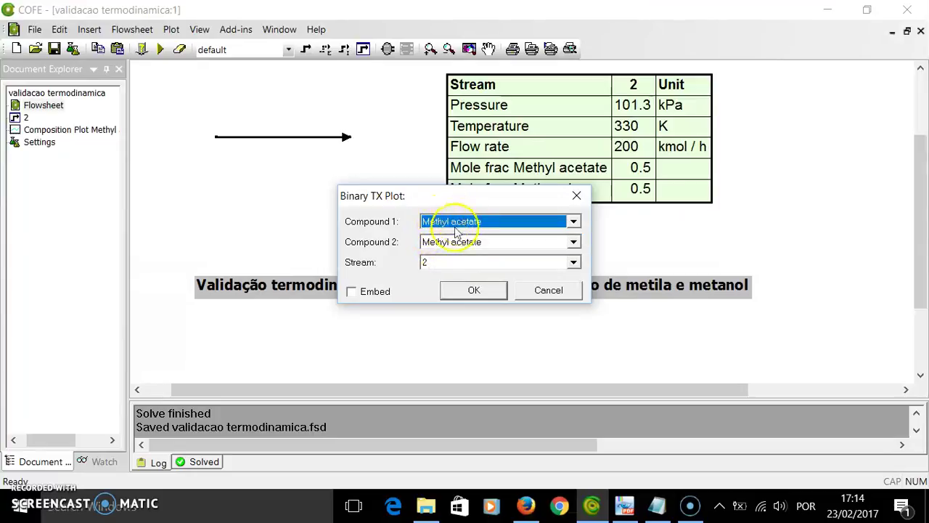
click(624, 506)
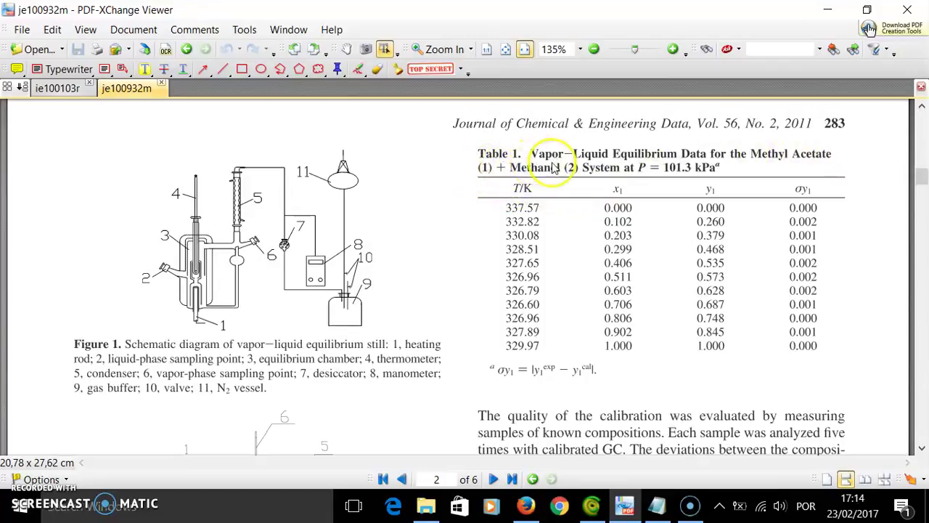
click(594, 505)
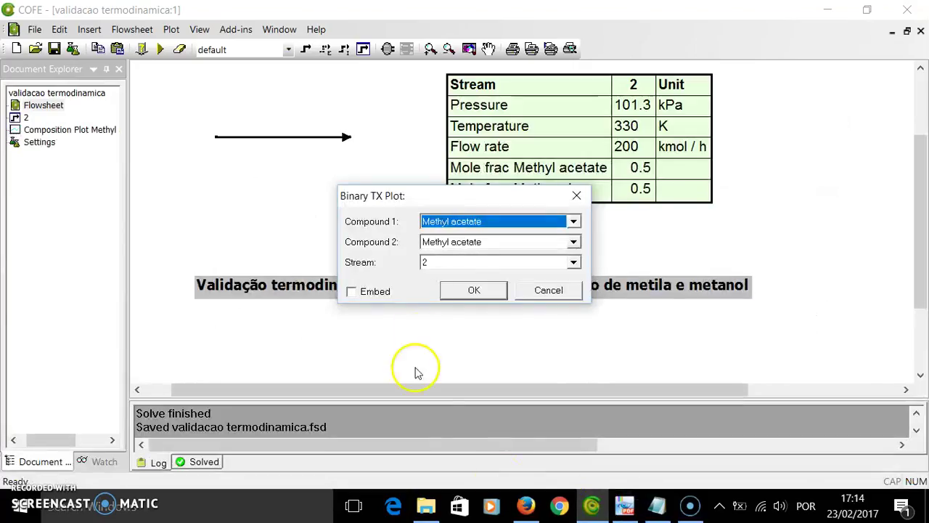
click(451, 245)
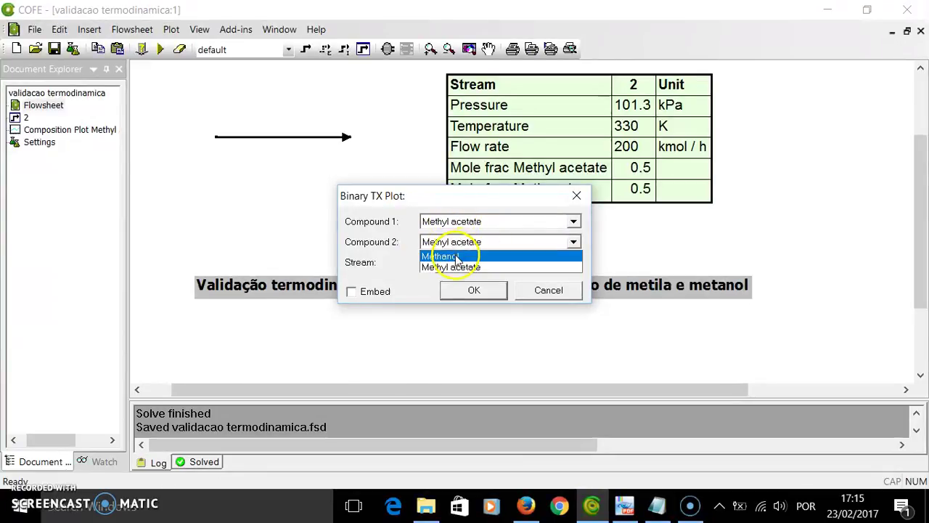
click(456, 253)
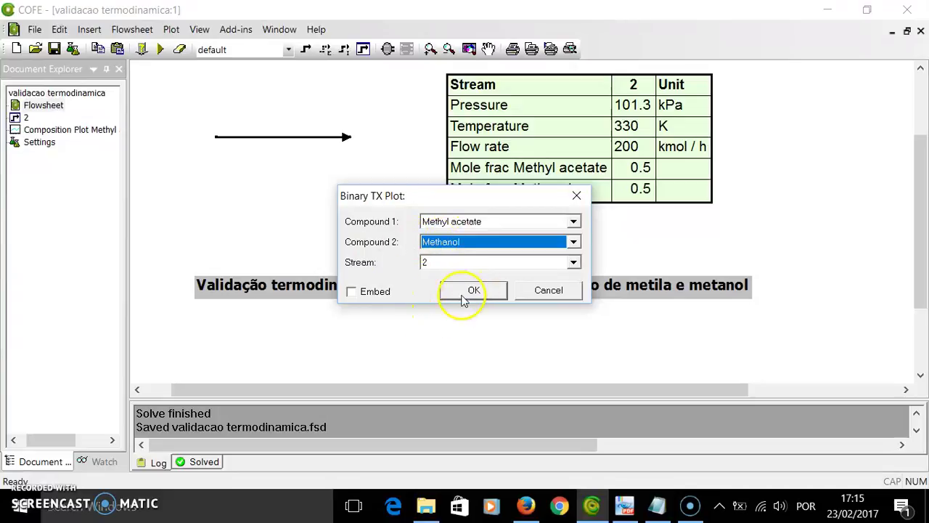
click(576, 196)
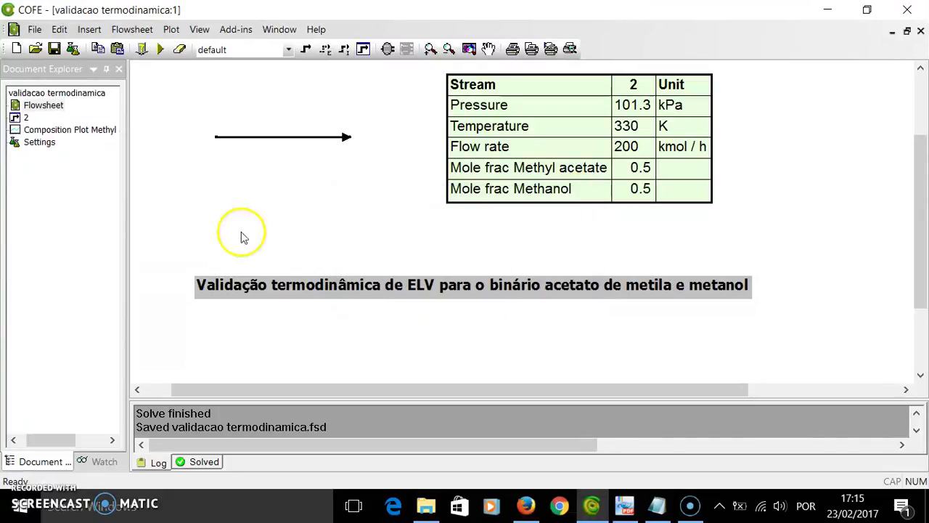
Open the existing methyl acetate/methanol composition plot to compare the calculated curves with the experimental data.
double_click(54, 129)
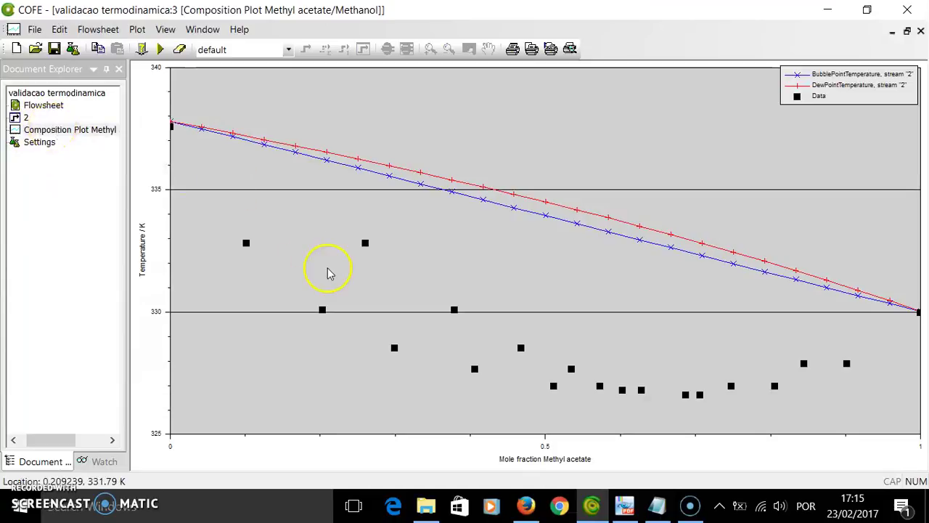